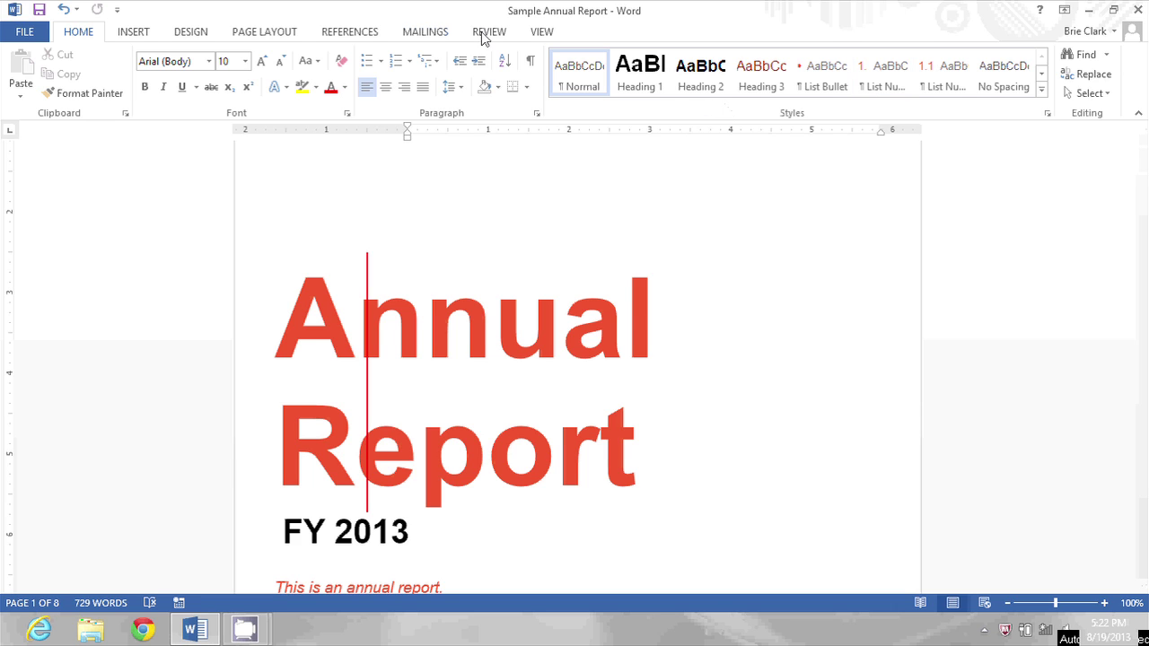
Turn on Track Changes from the Review tab for the Sample Annual Report.
click(480, 31)
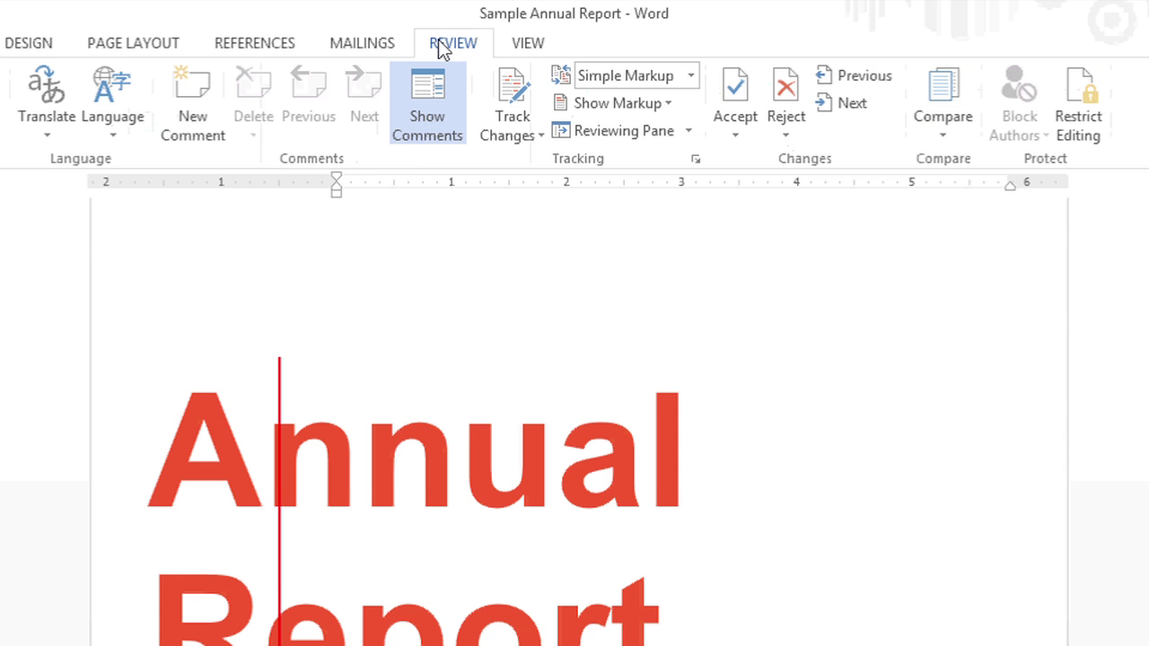
click(502, 90)
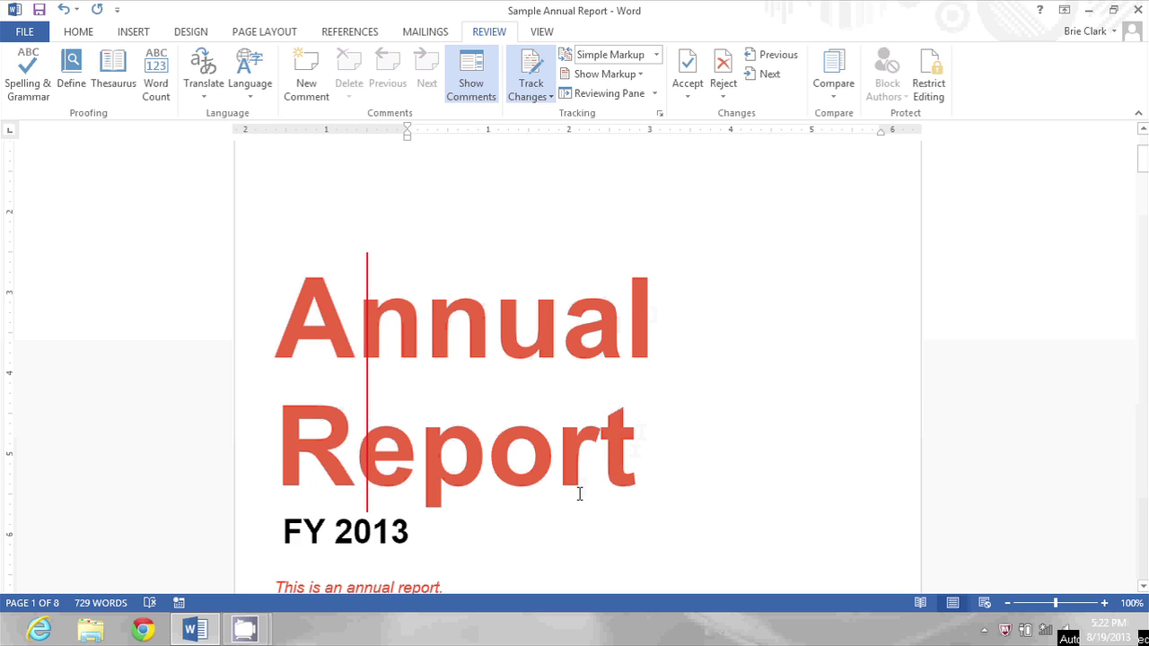
Change the year under the title from FY 2013 to FY 2014 as a tracked edit.
scroll(797, 400, down, 2)
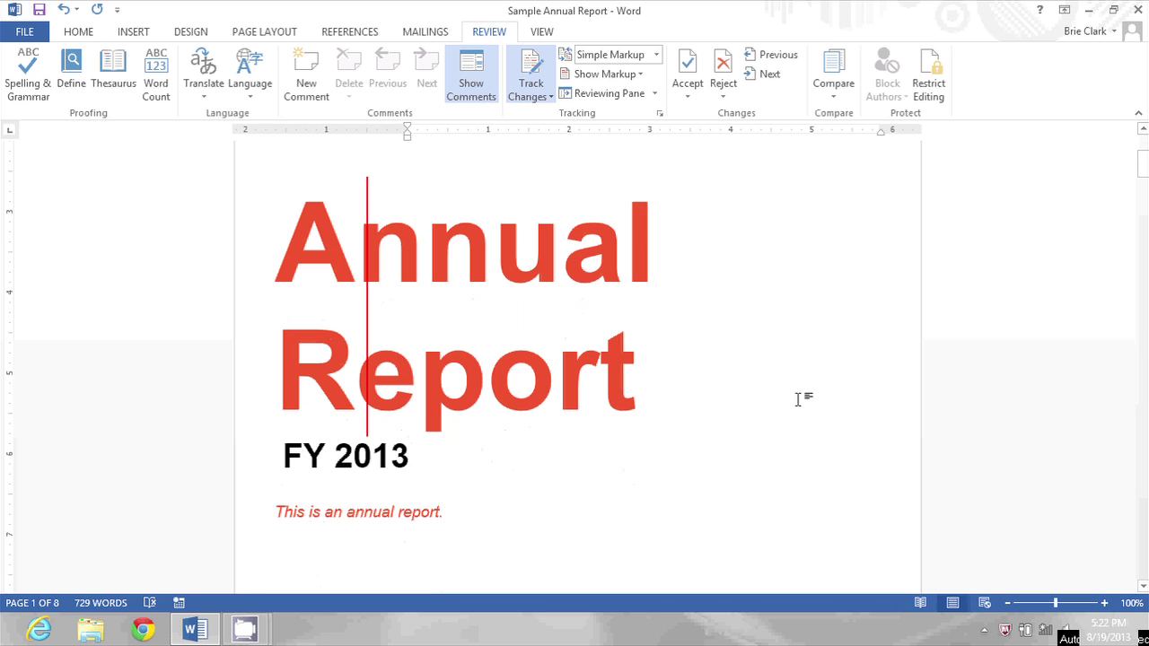
click(409, 448)
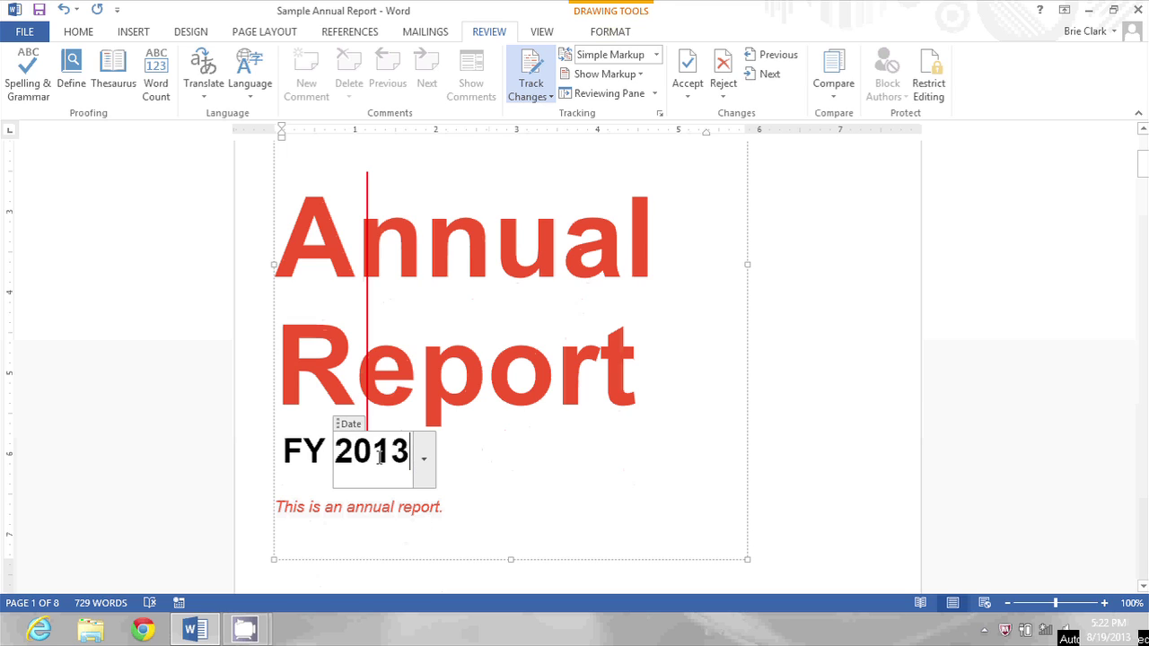
key(BackSpace)
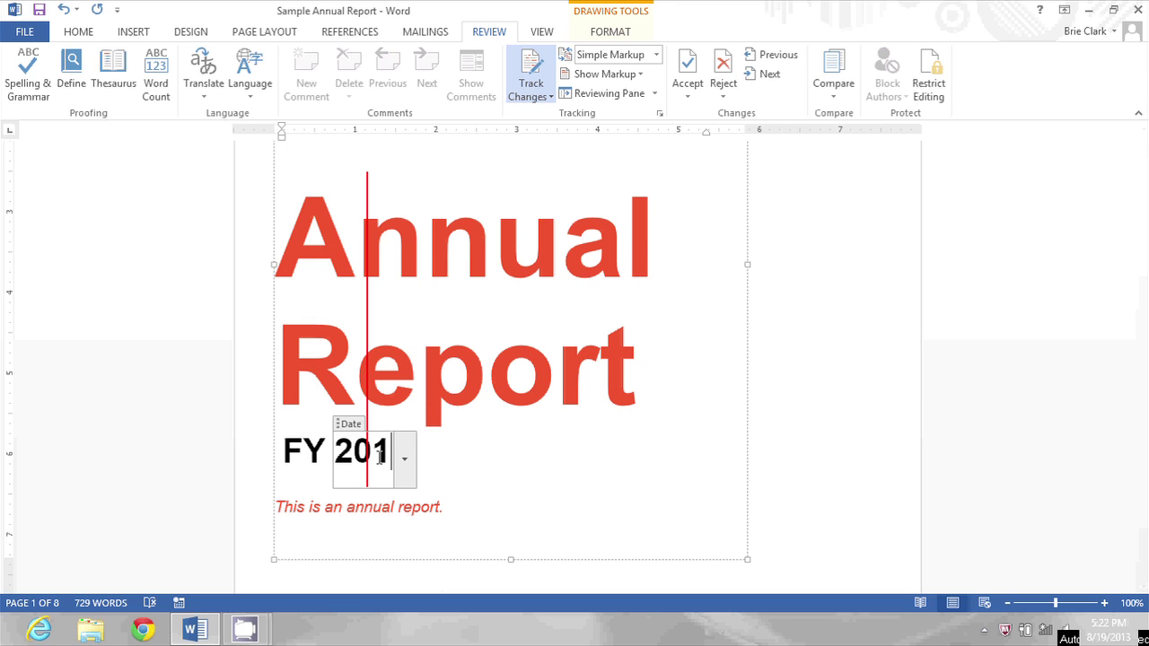
text(4)
Append ' (*)' to the Annual Report title as a tracked insertion.
click(639, 377)
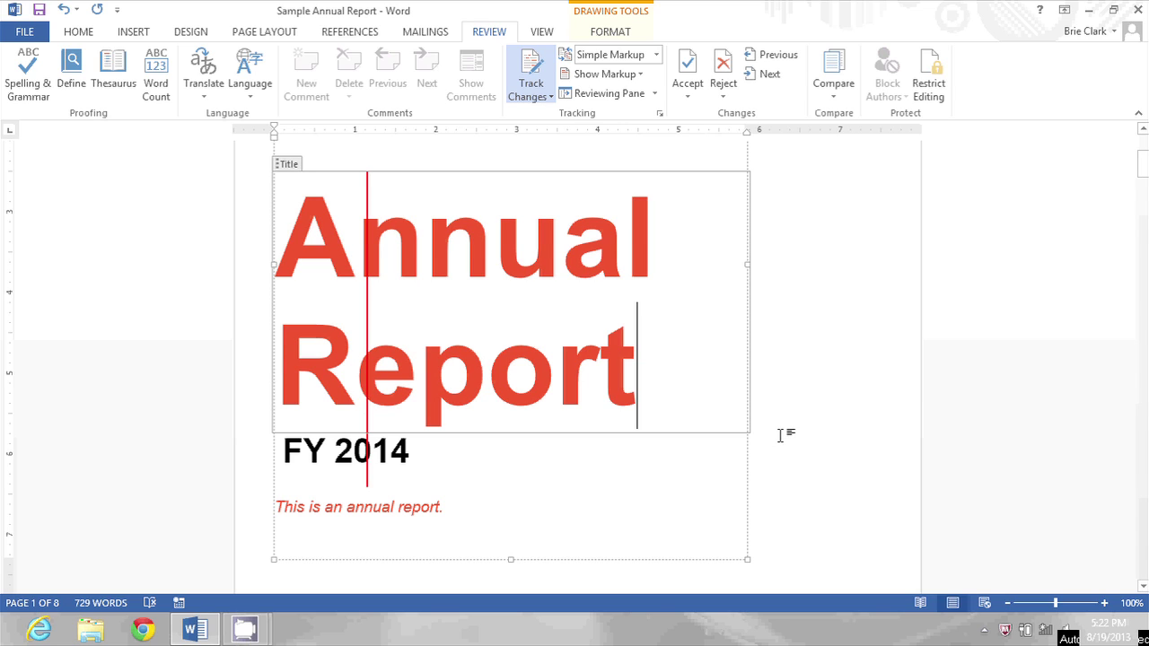
text(()
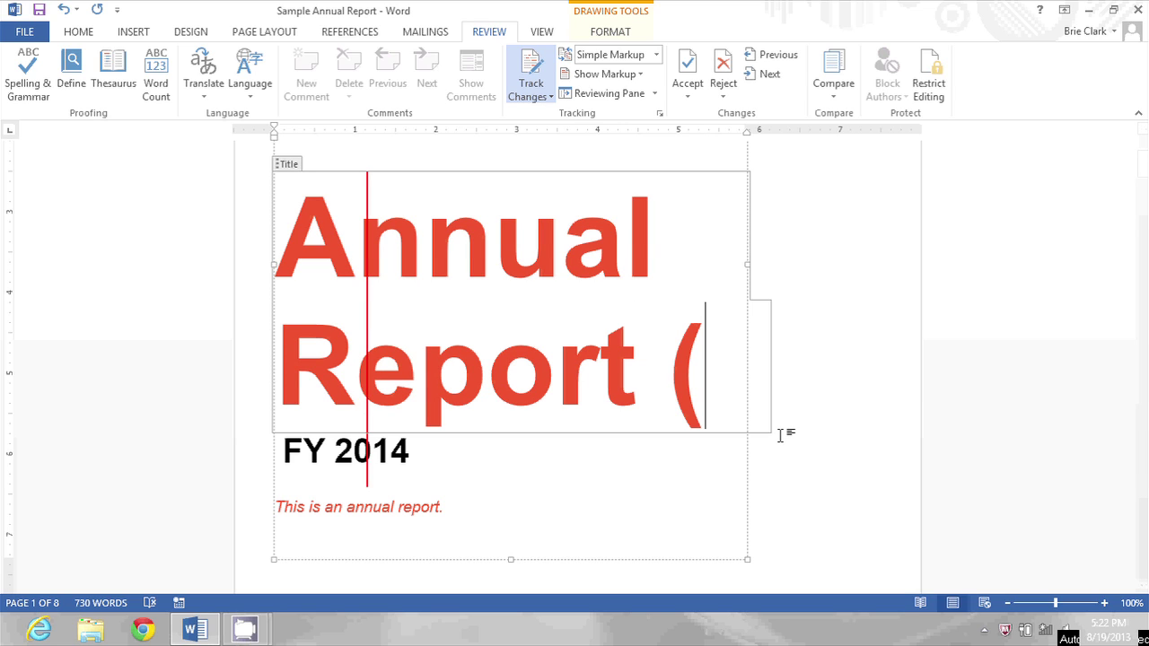
text(*))
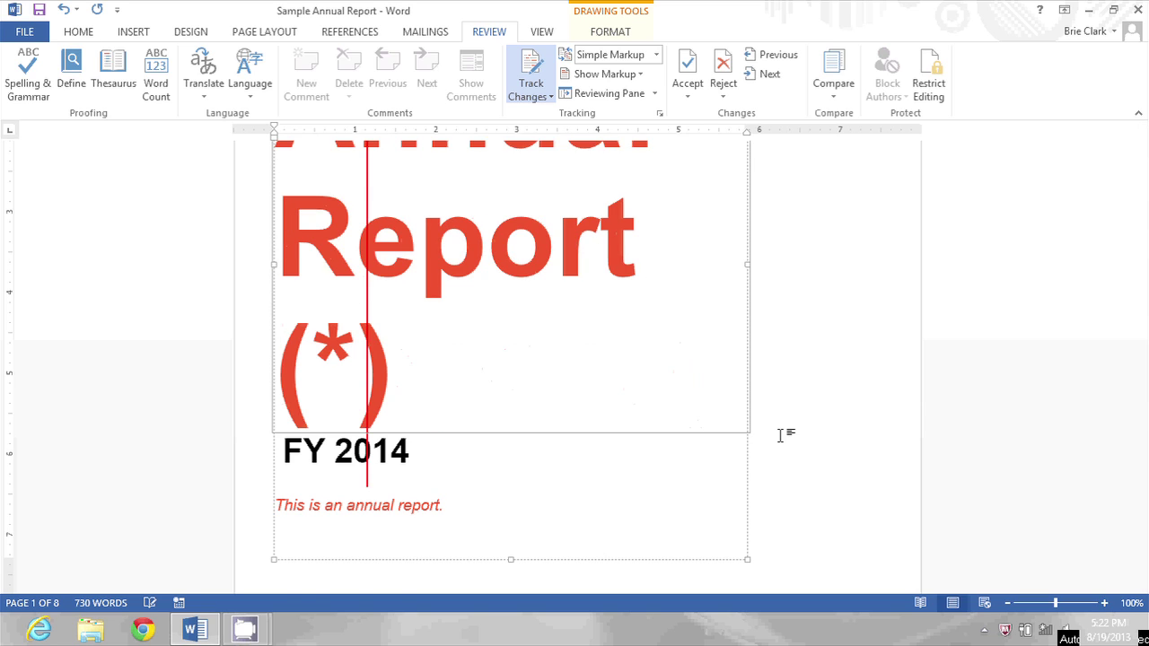
scroll(859, 370, up, 3)
Show the vertical Reviewing Pane and scroll through its three revisions: title insertion, 2013 deleted, 2014 inserted.
scroll(859, 370, up, 2)
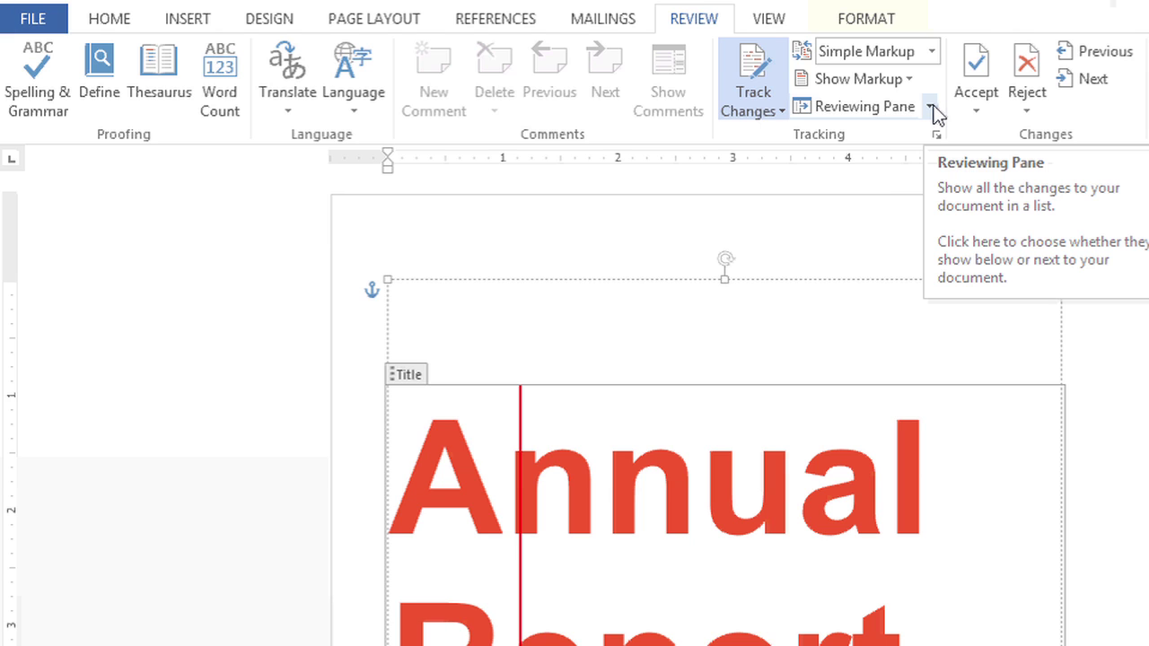
click(931, 107)
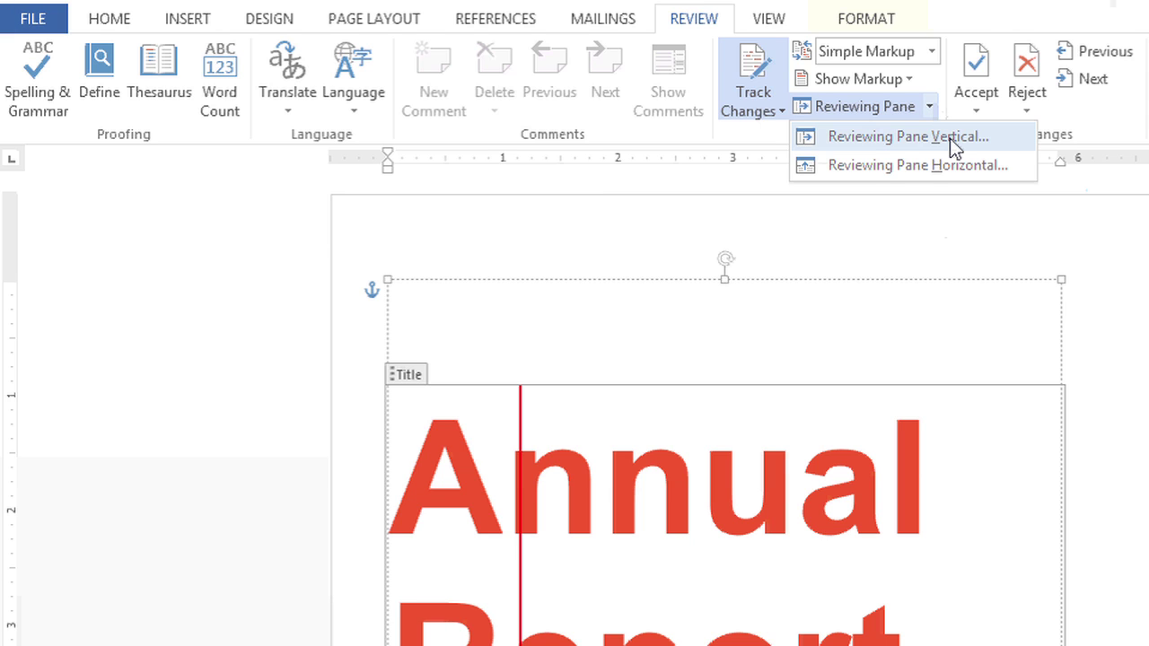
click(950, 138)
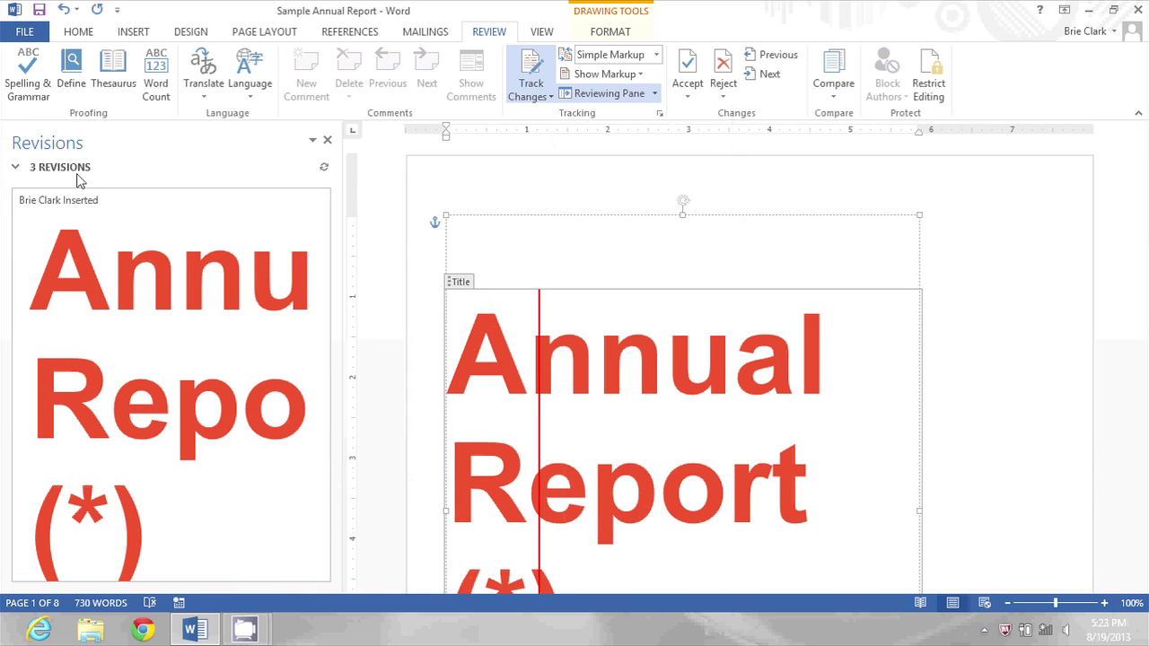
scroll(213, 318, down, 3)
scroll(213, 318, down, 1)
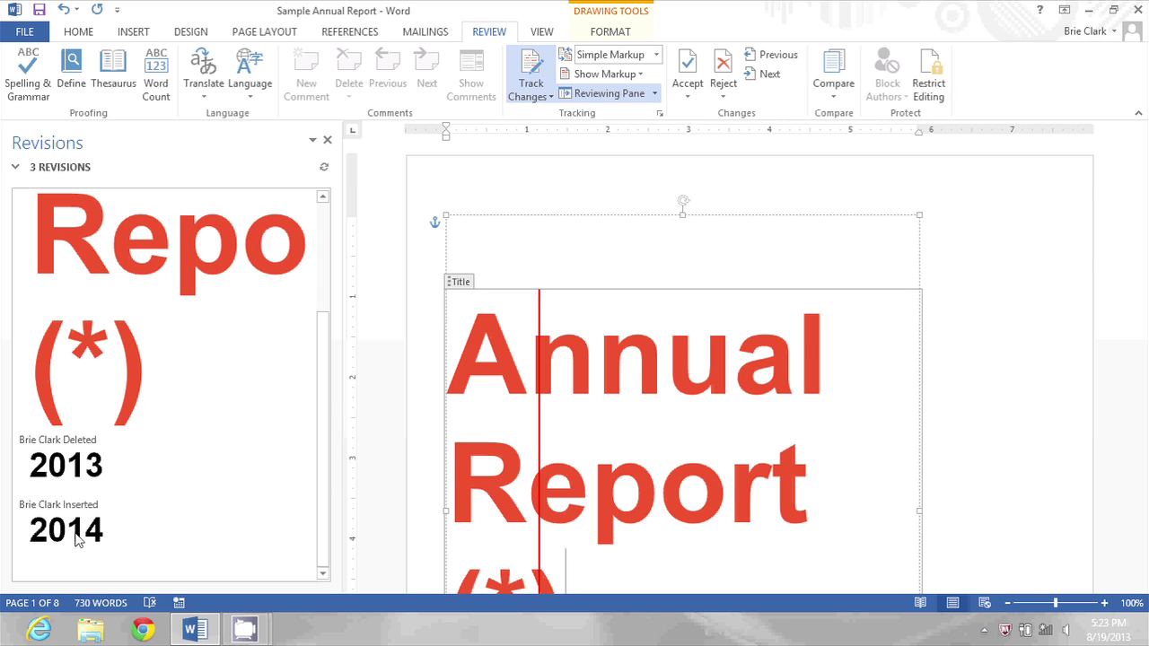
scroll(99, 357, up, 4)
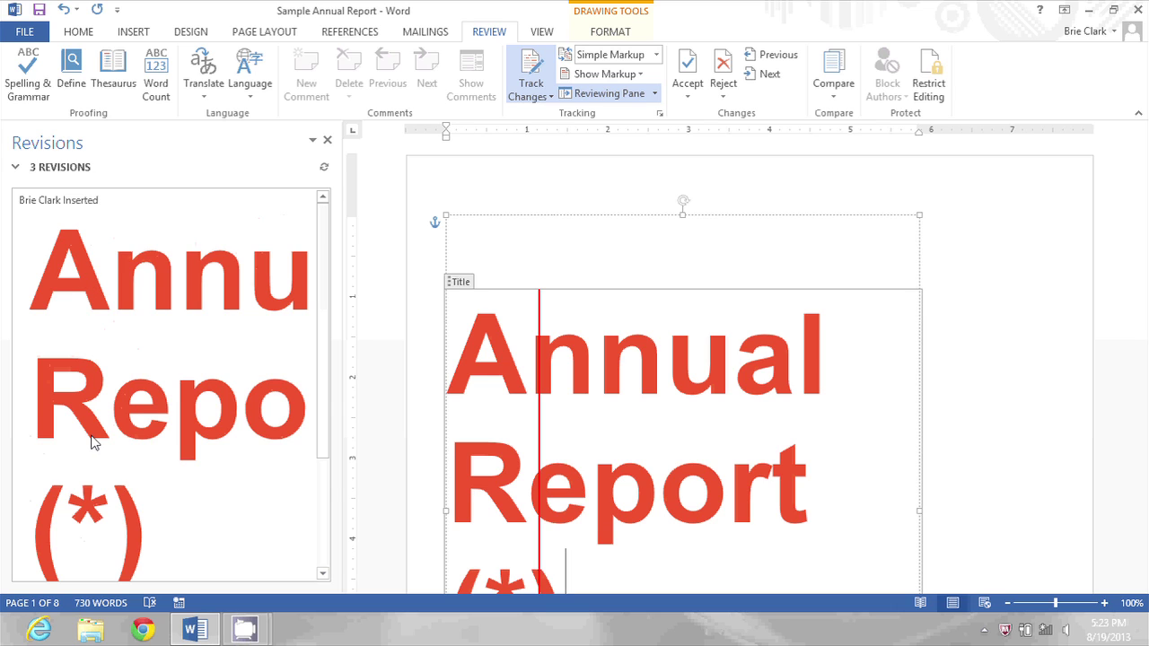
scroll(93, 440, down, 4)
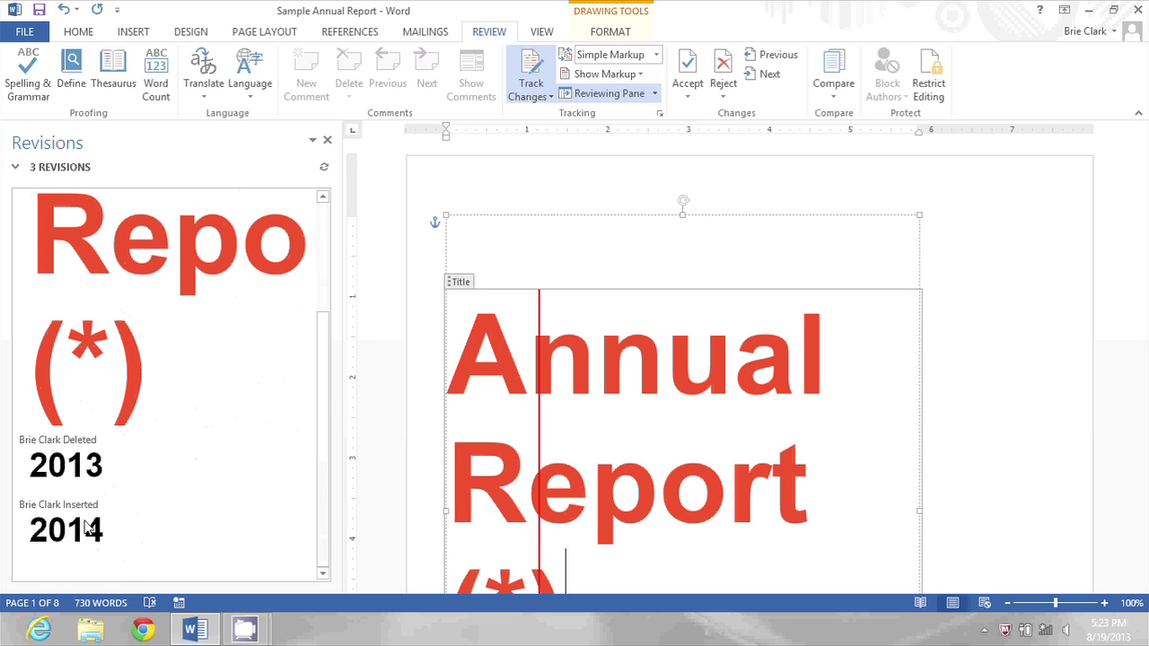
Reject the inserted 2014 from the Revisions pane.
click(88, 533)
right_click(88, 533)
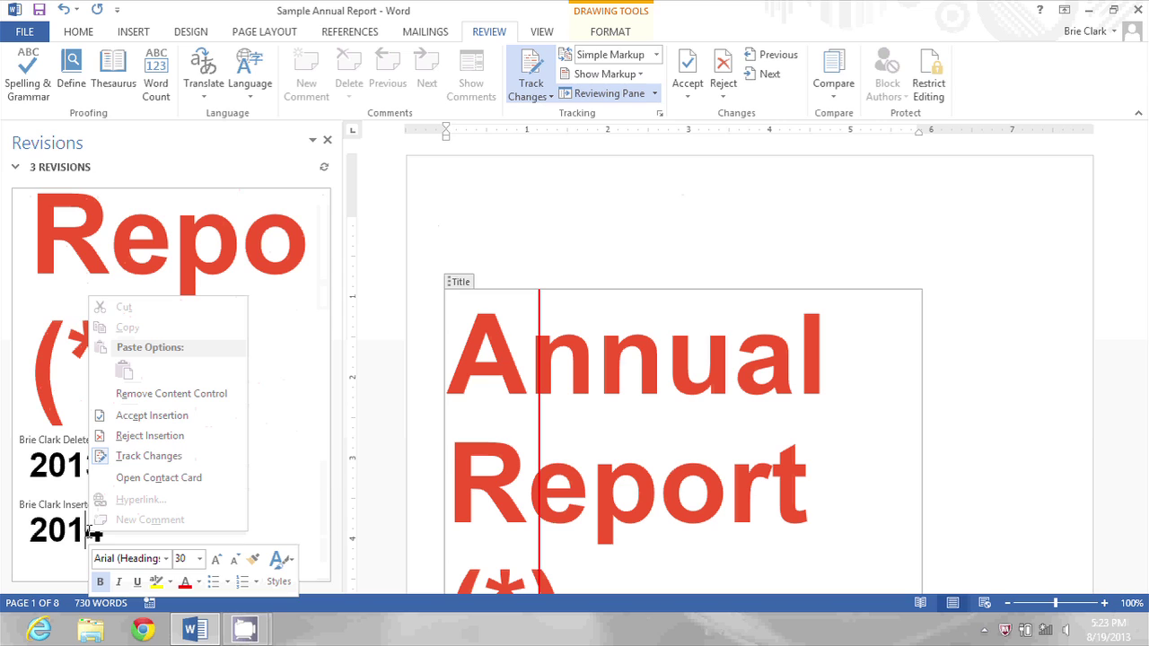
click(144, 436)
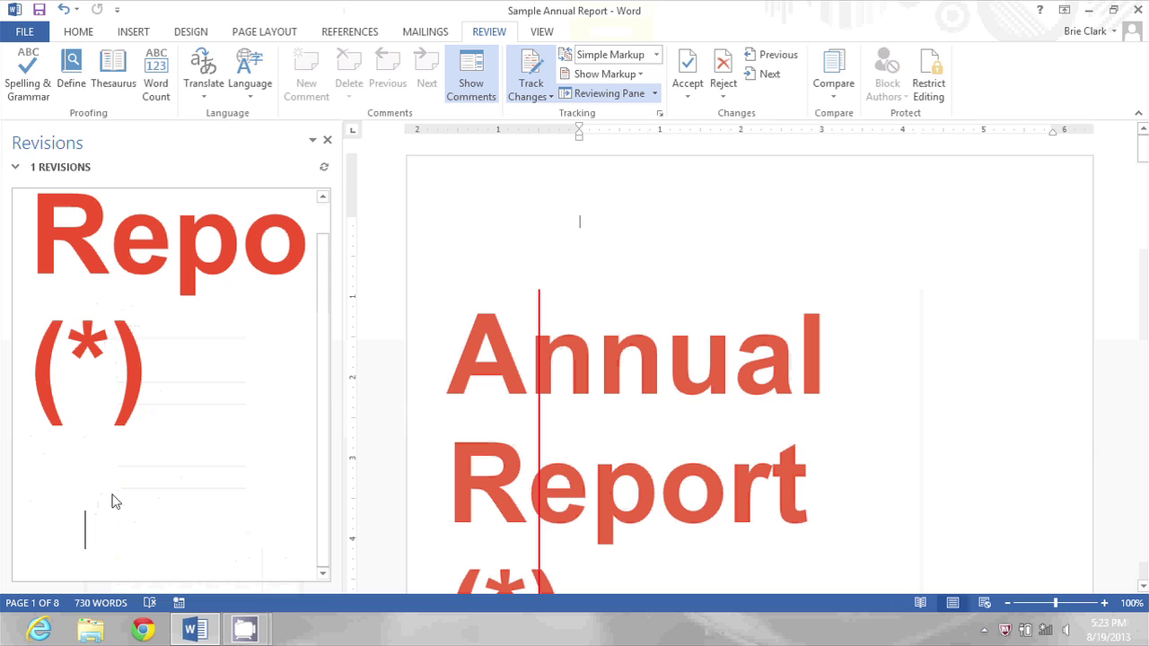
Check that the title page line reads FY 2013 again.
scroll(1007, 445, down, 4)
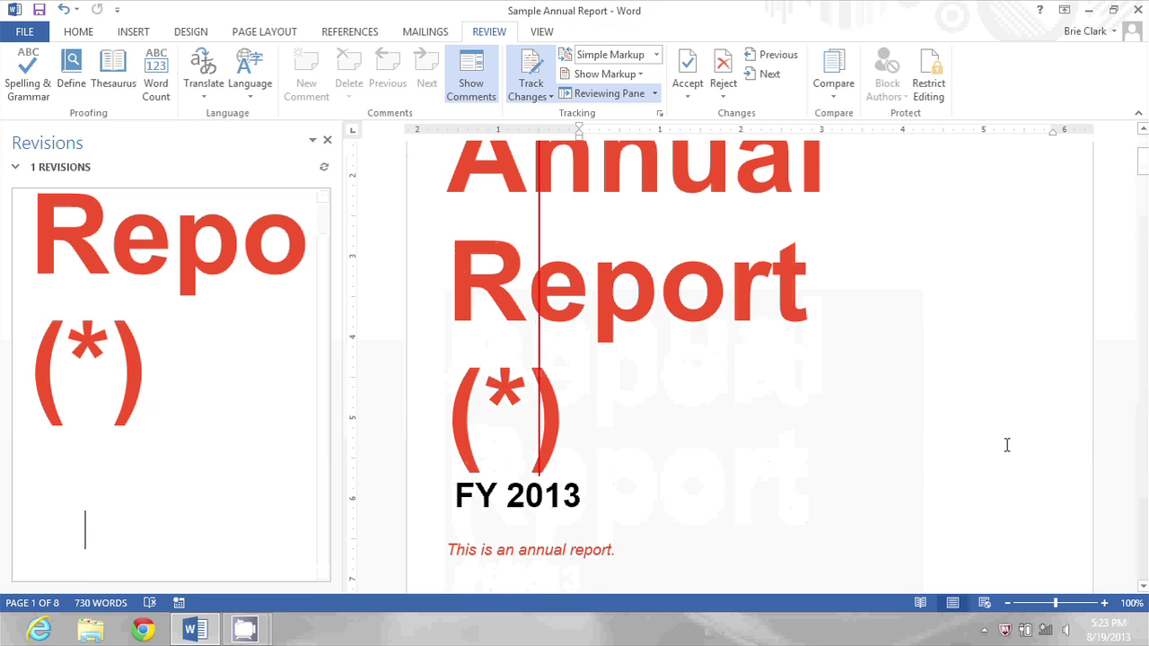
drag(458, 496, 598, 497)
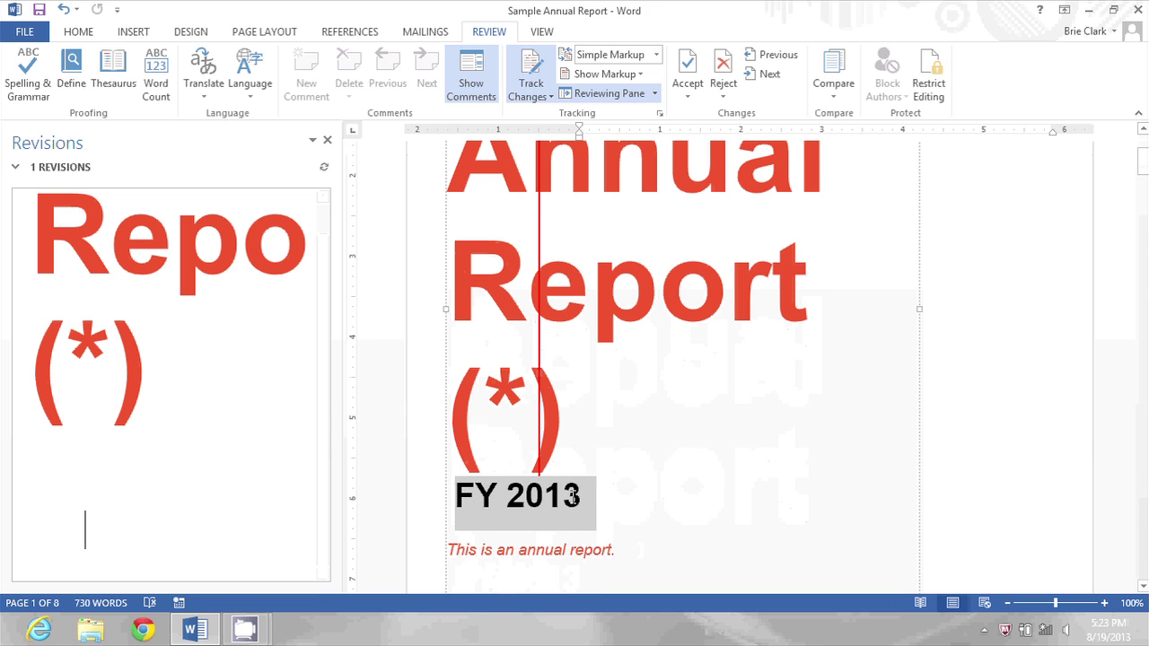
click(1041, 446)
scroll(1028, 455, up, 2)
scroll(1028, 455, up, 2)
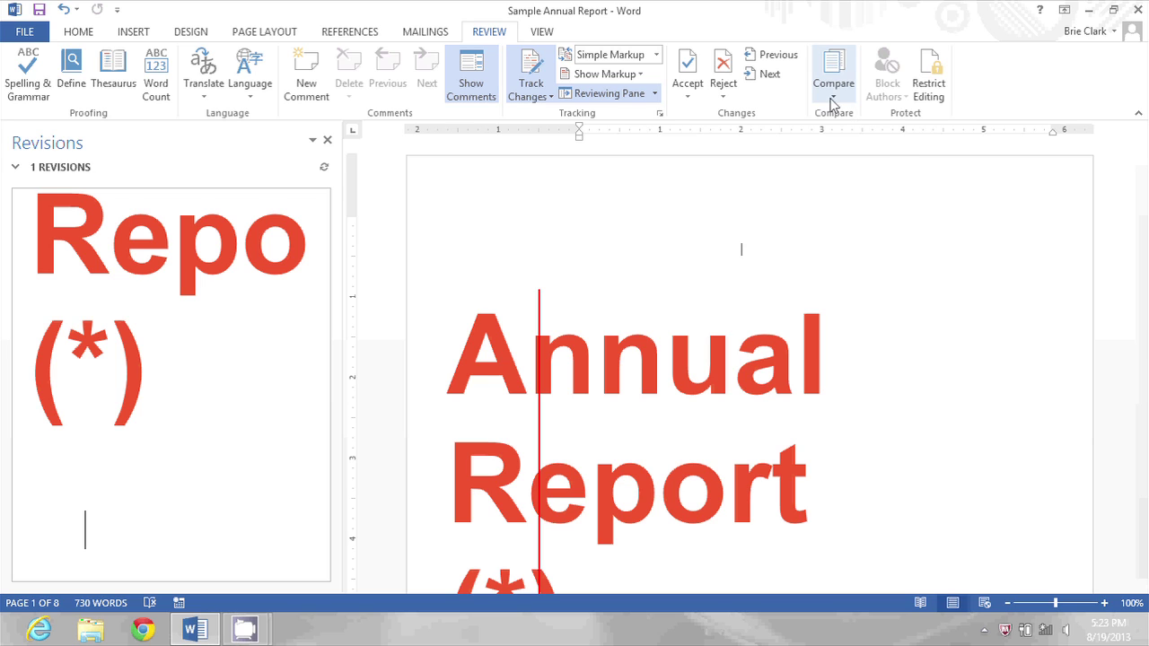
Close the revisions pane and start Compare > Combine with Sample Annual Report as the original.
click(327, 140)
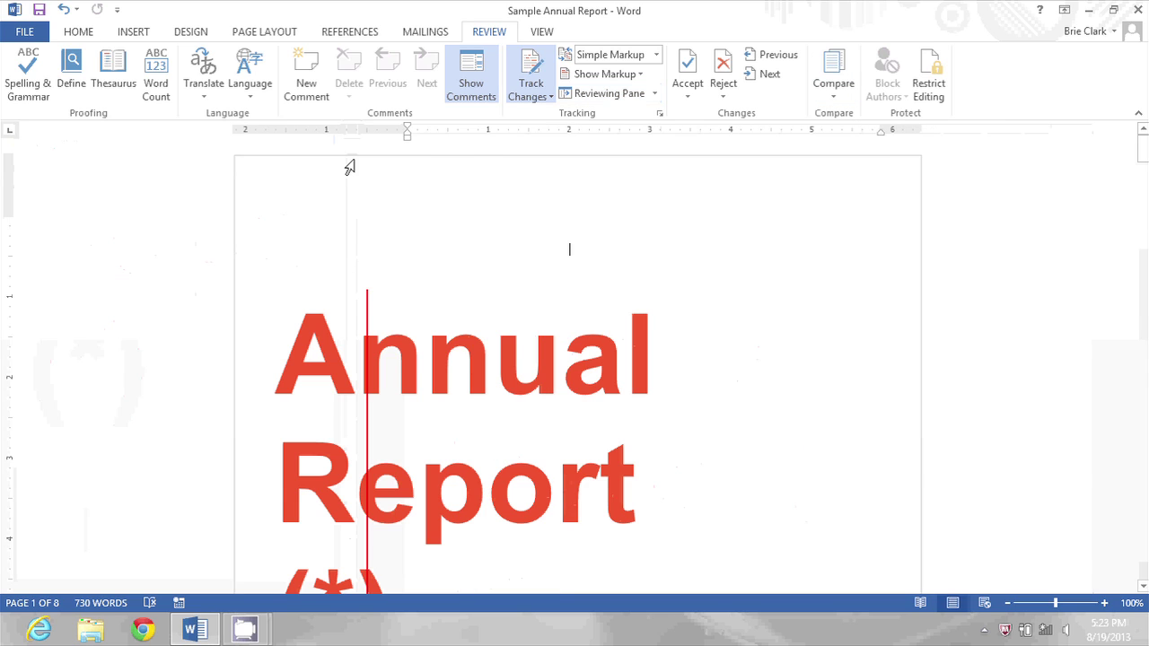
click(834, 101)
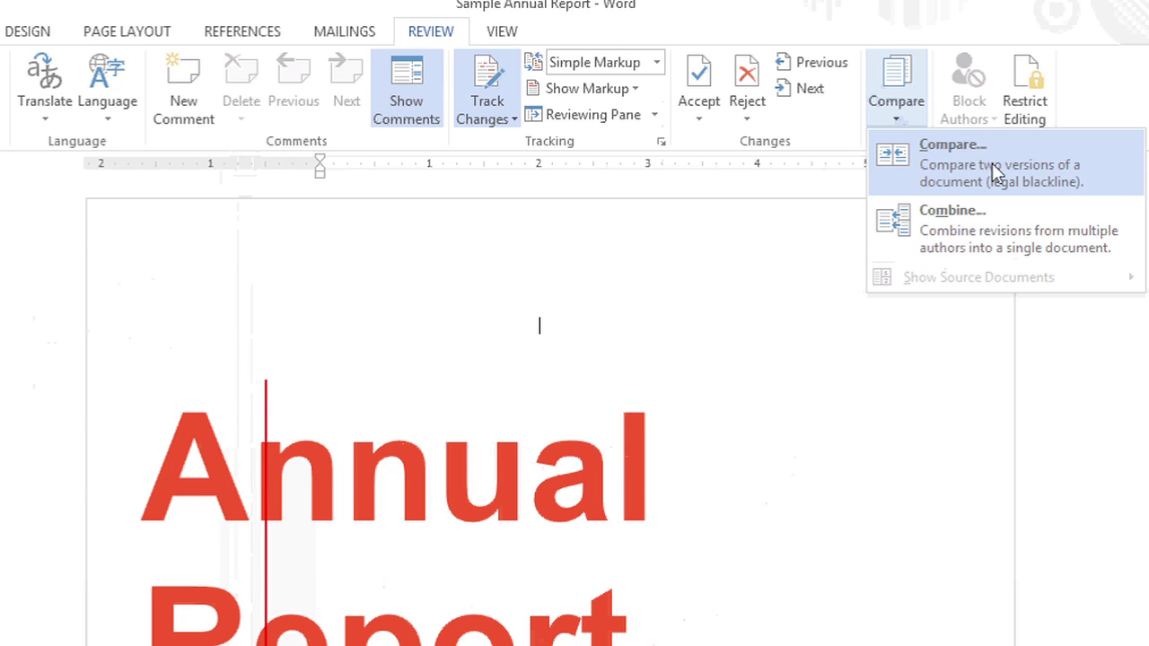
click(997, 239)
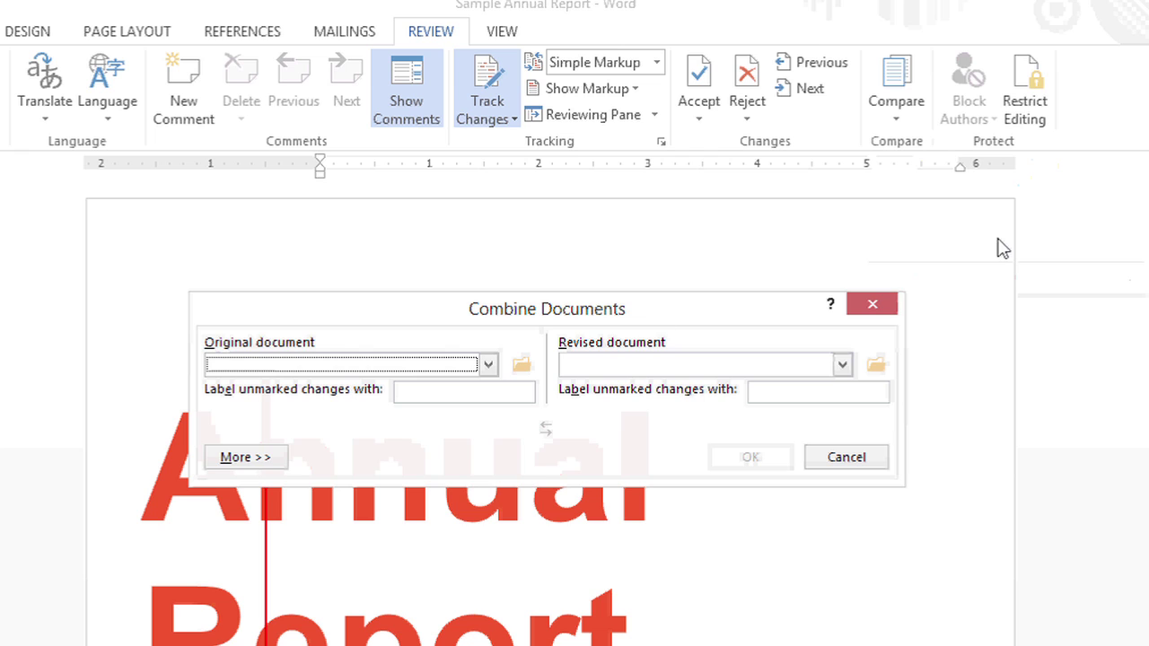
click(489, 364)
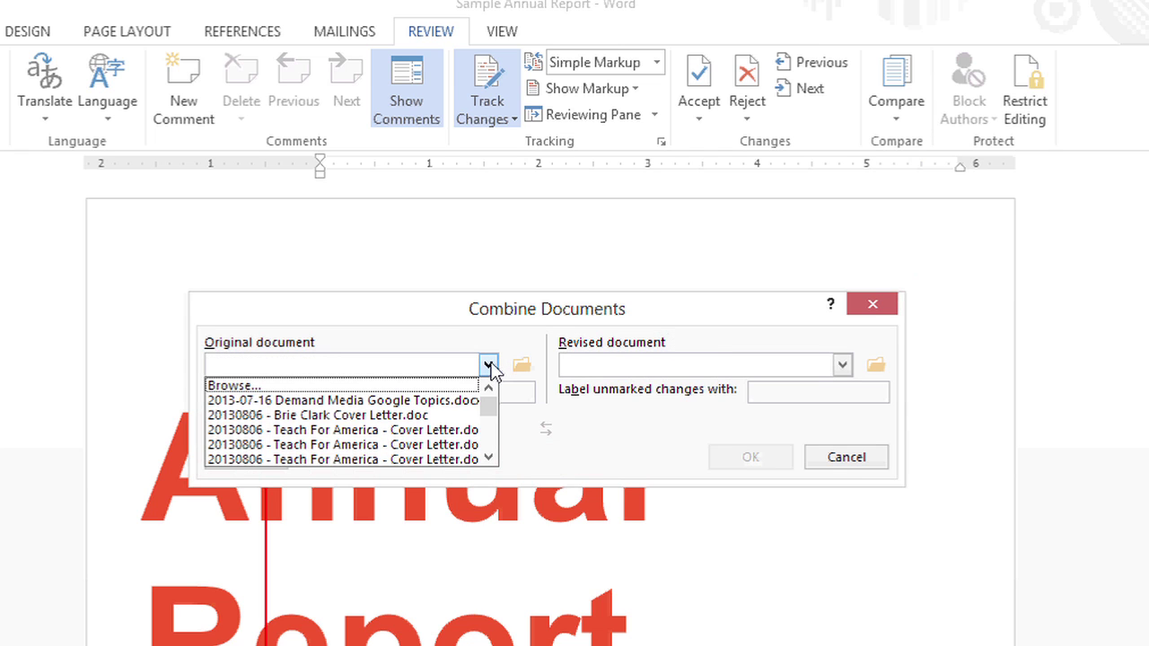
scroll(498, 377, down, 3)
scroll(504, 422, down, 3)
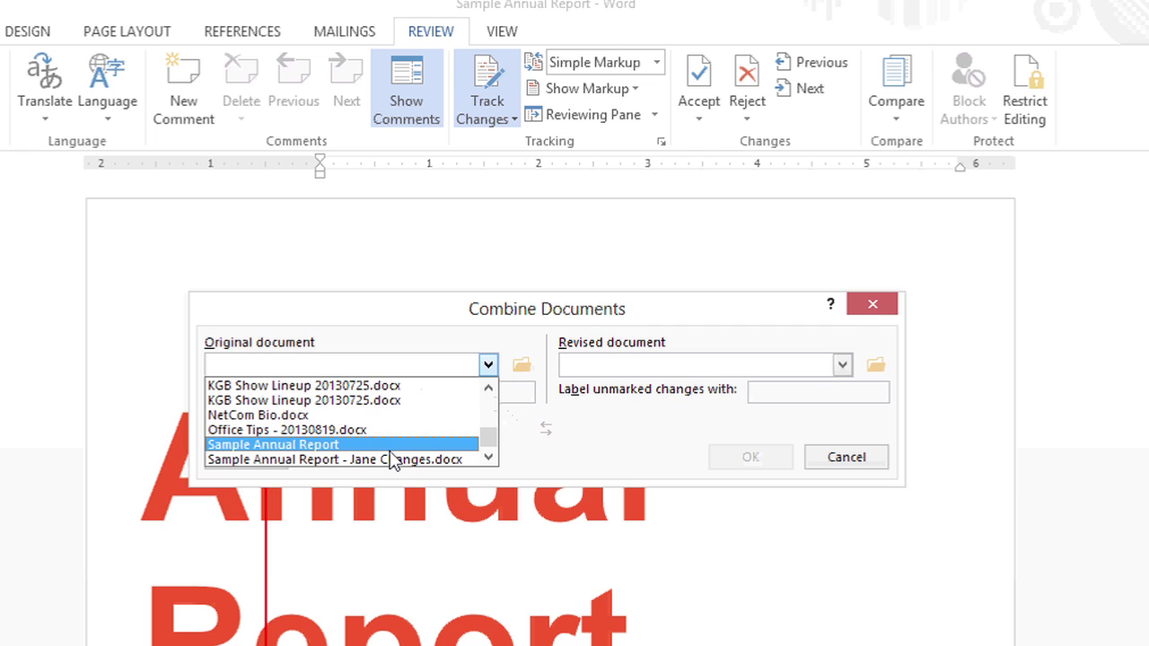
click(390, 447)
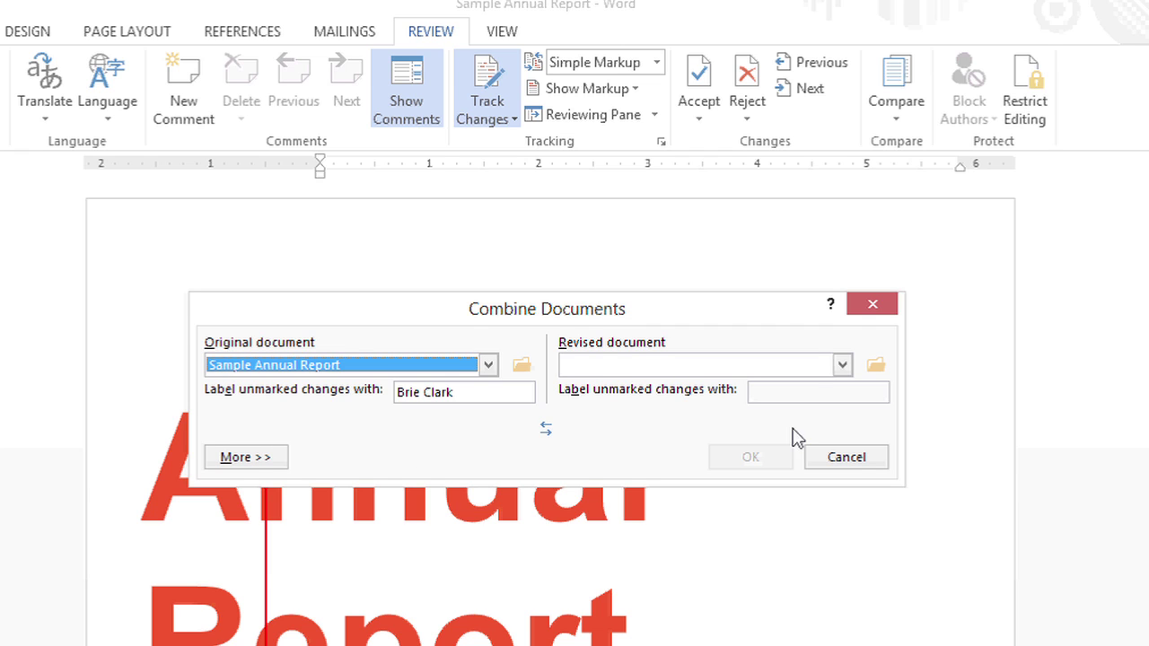
Choose the other reviewer's changed copy as the revised document and combine them.
click(841, 365)
scroll(760, 438, down, 5)
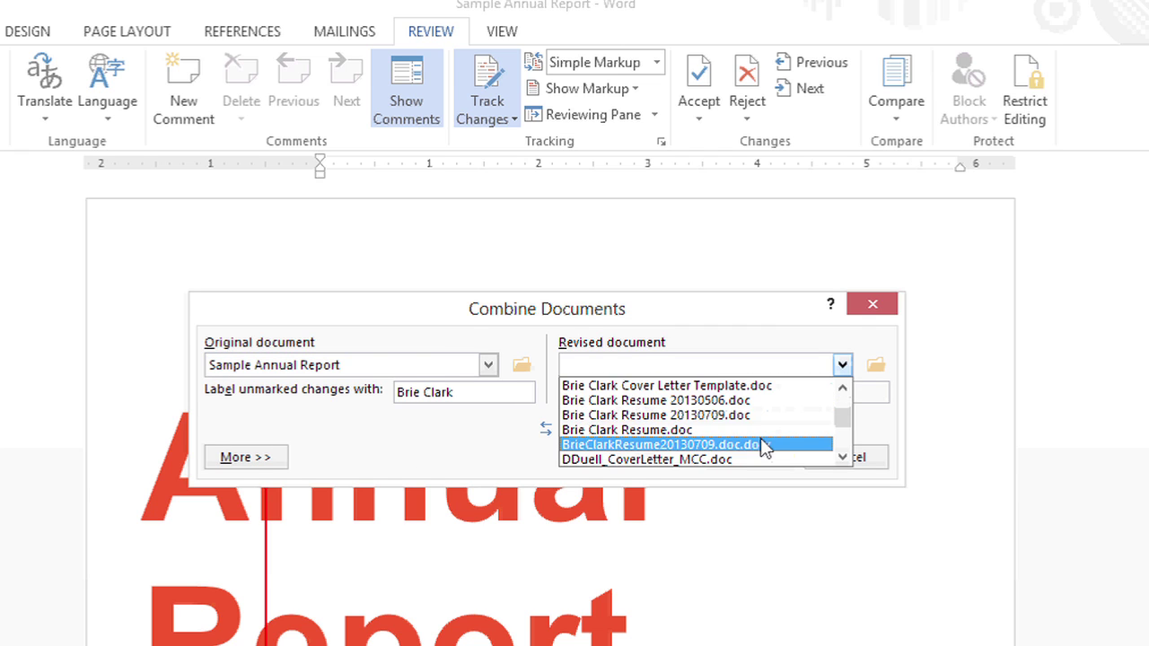
scroll(760, 442, down, 2)
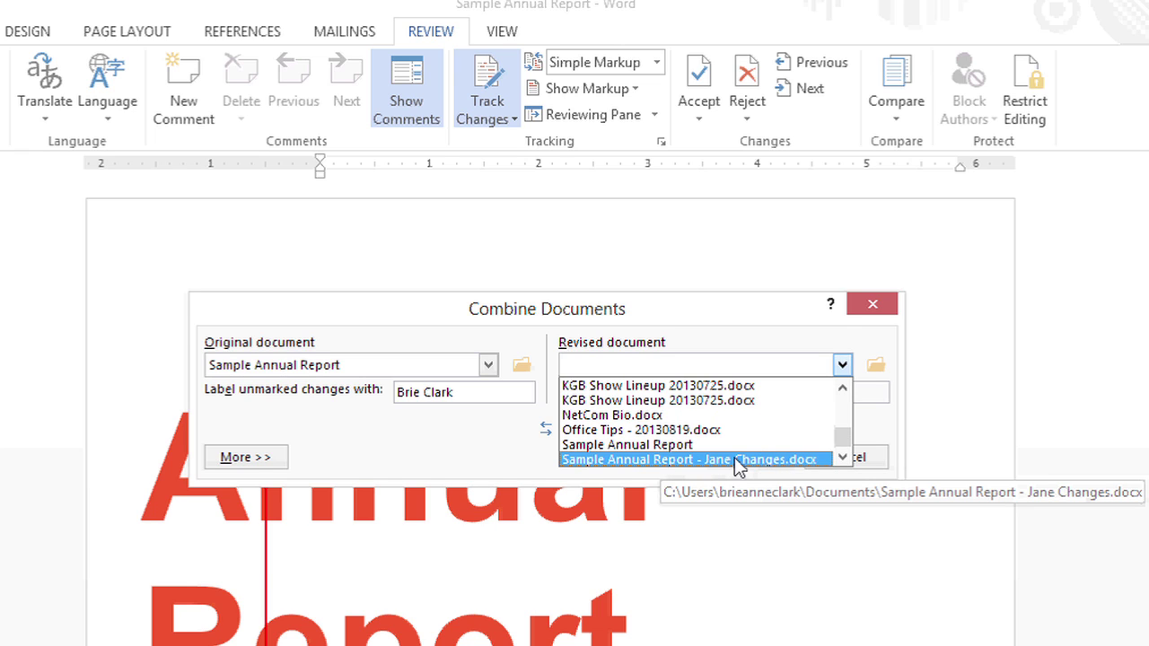
click(737, 461)
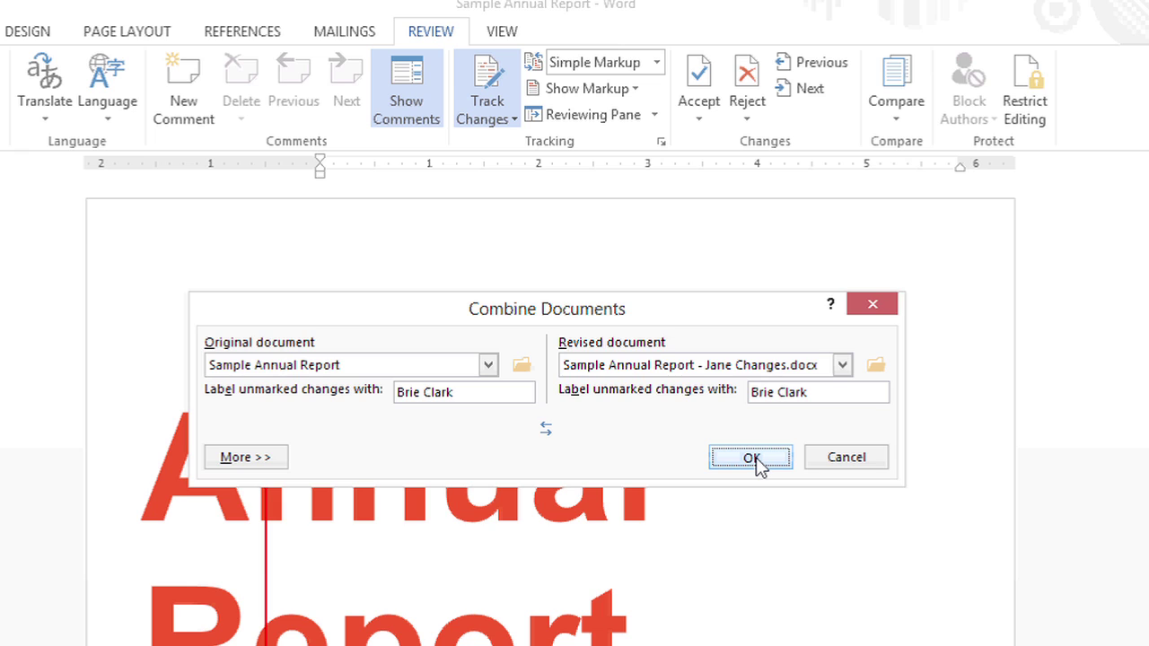
click(752, 458)
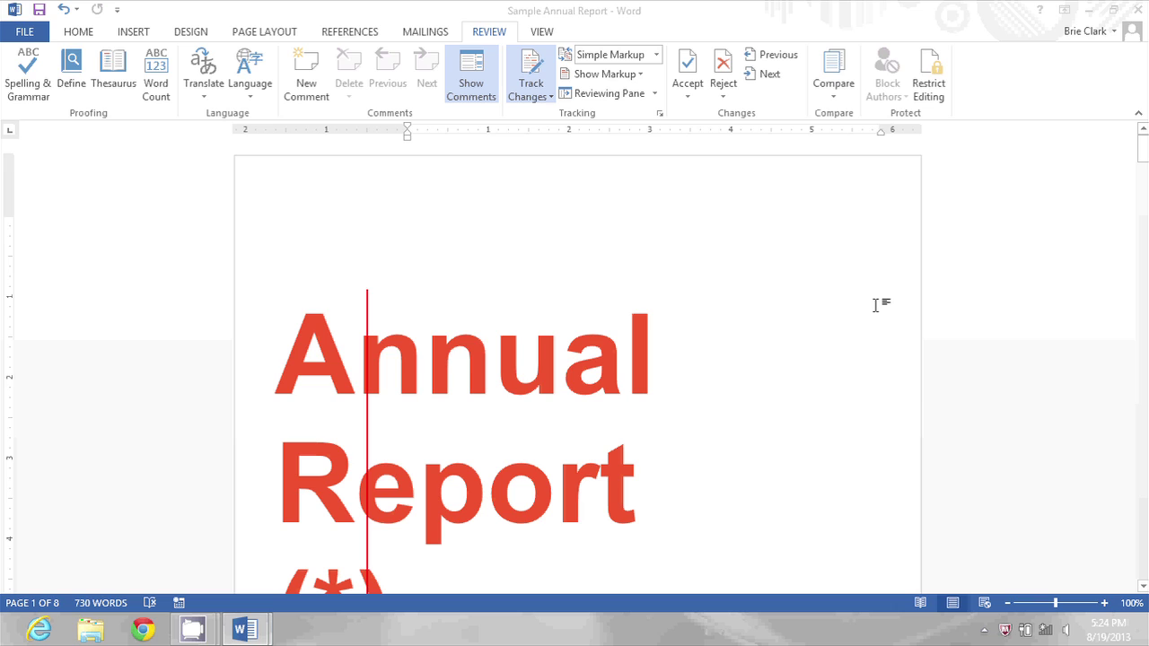
Inspect the Original, Revised and Combined Document panes, scrolling the combined report to Contents.
click(656, 94)
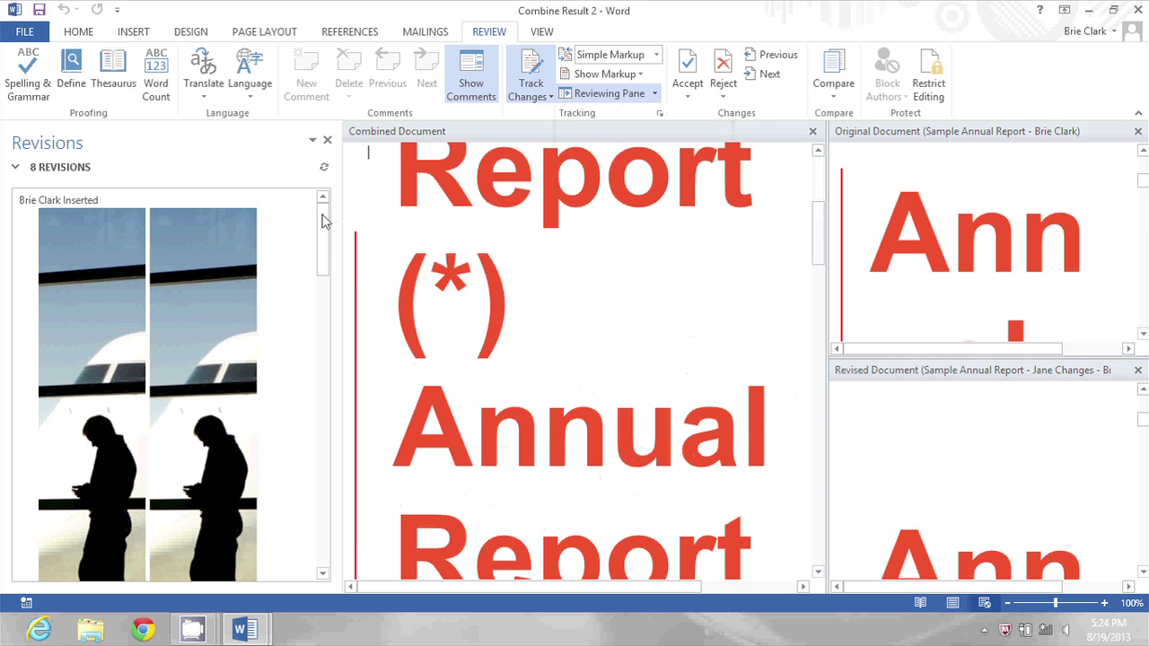
drag(323, 221, 316, 365)
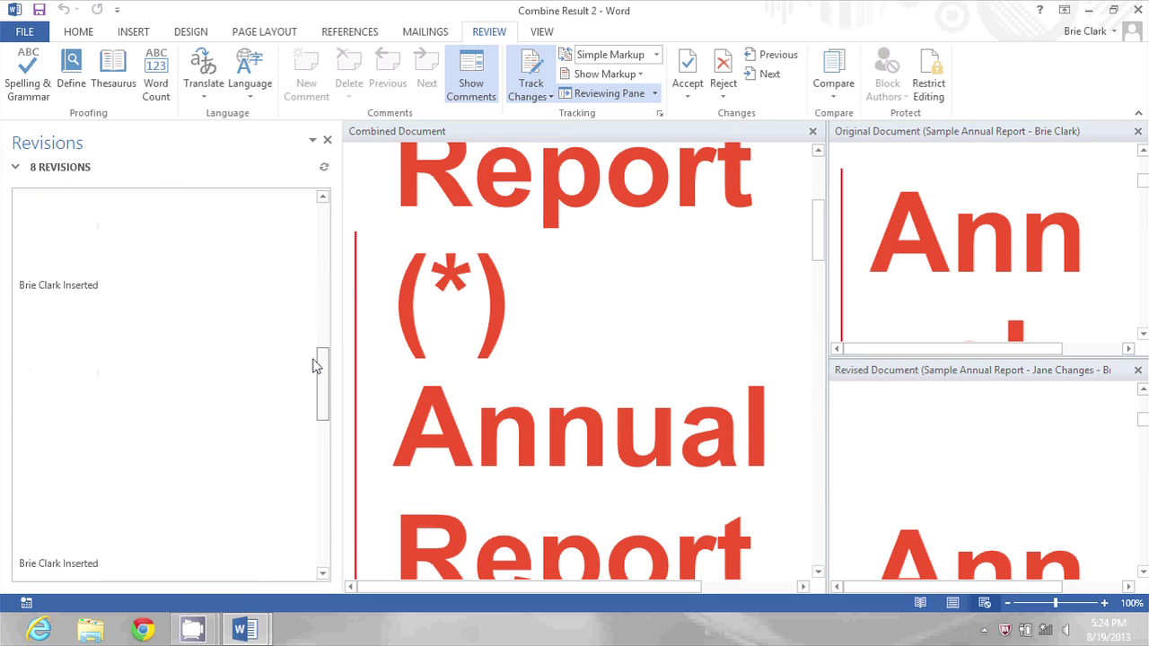
click(958, 185)
click(1043, 429)
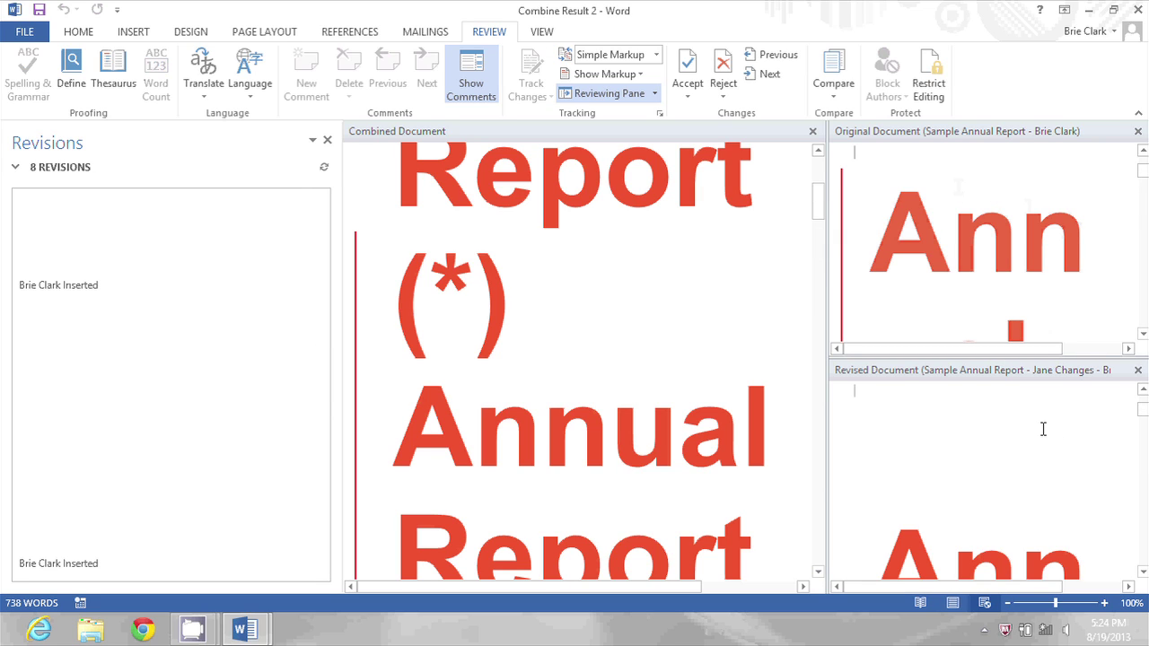
scroll(1040, 429, down, 1)
click(670, 314)
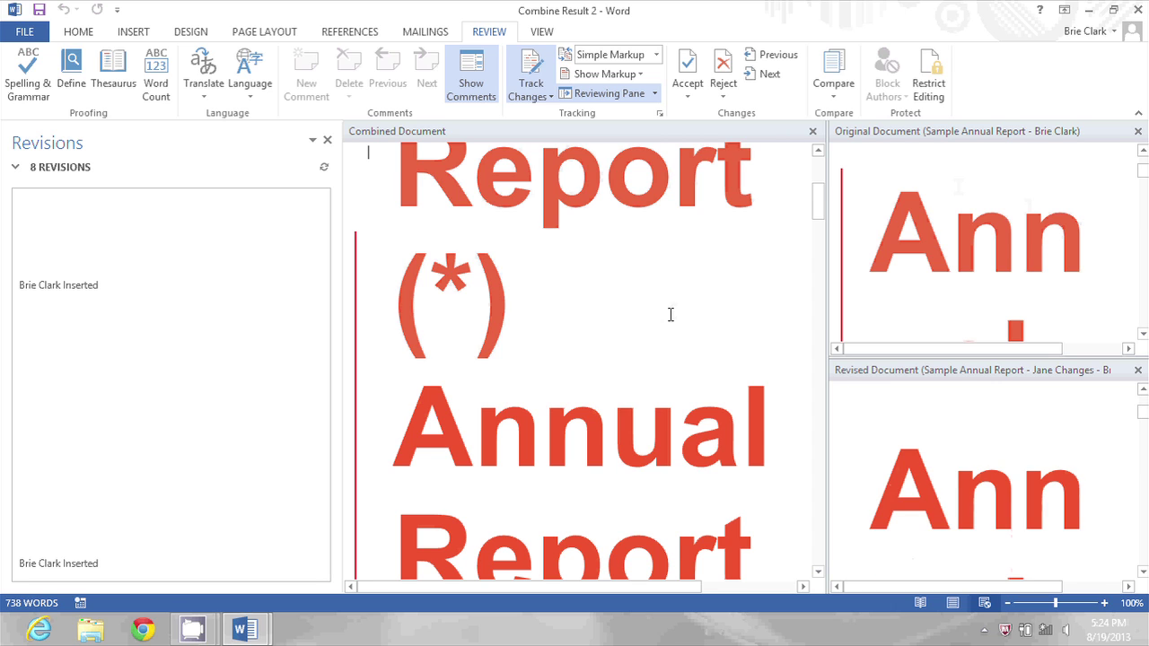
scroll(700, 350, down, 5)
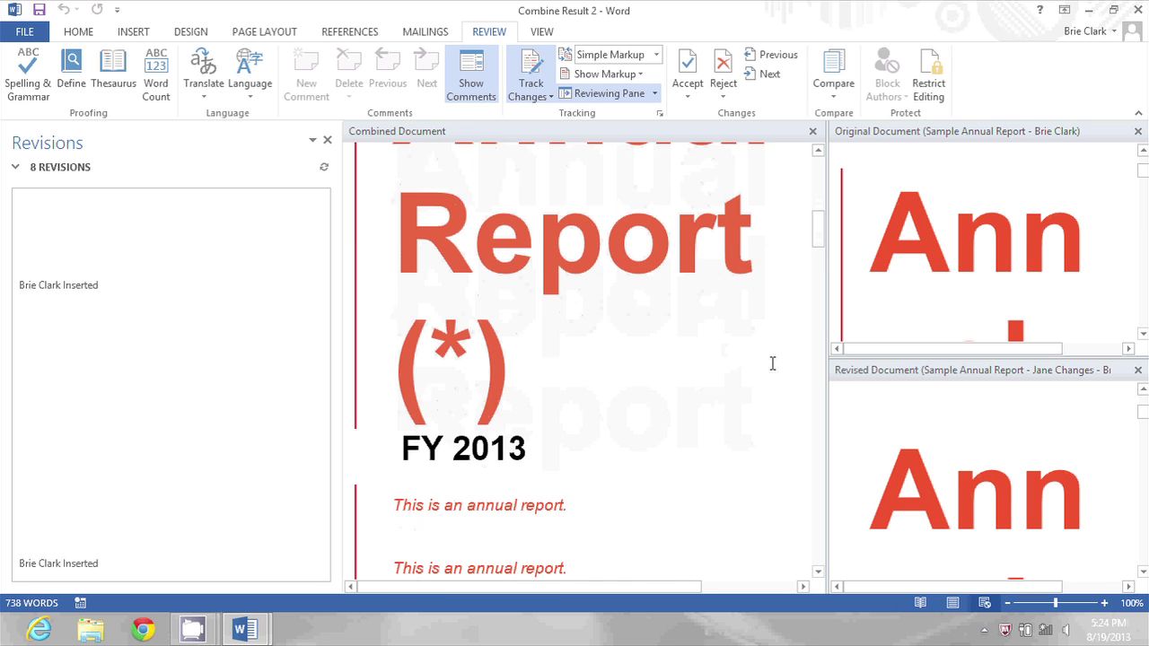
scroll(772, 362, down, 3)
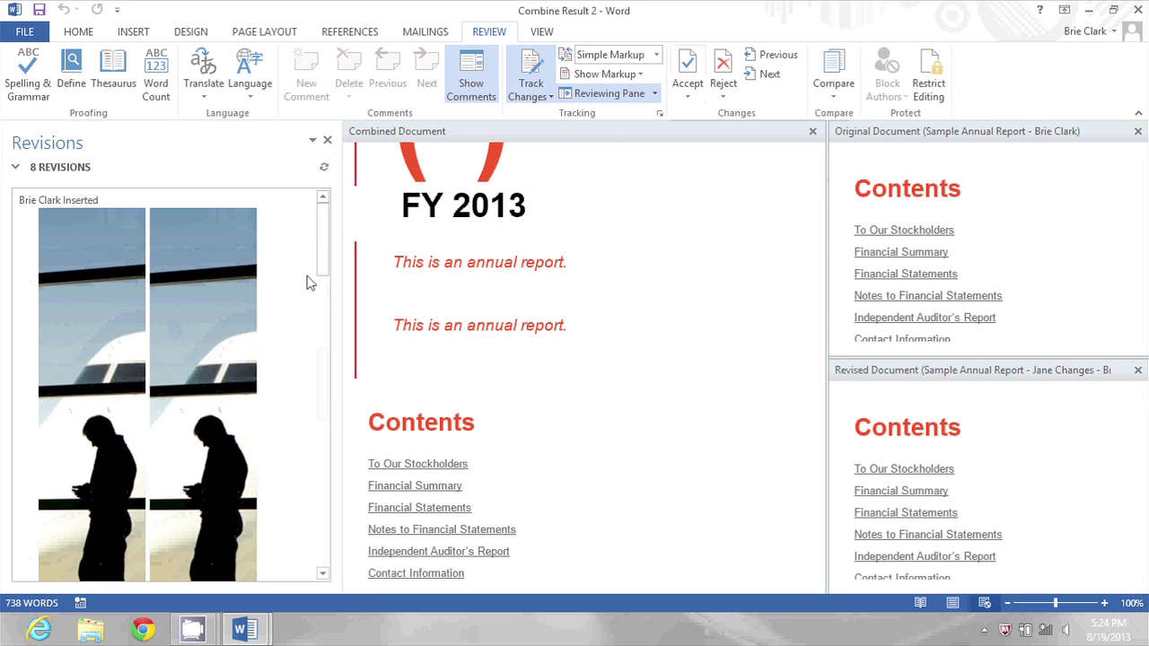
Reject the inserted 'Annual Report (*)' title in the Revisions pane.
click(222, 339)
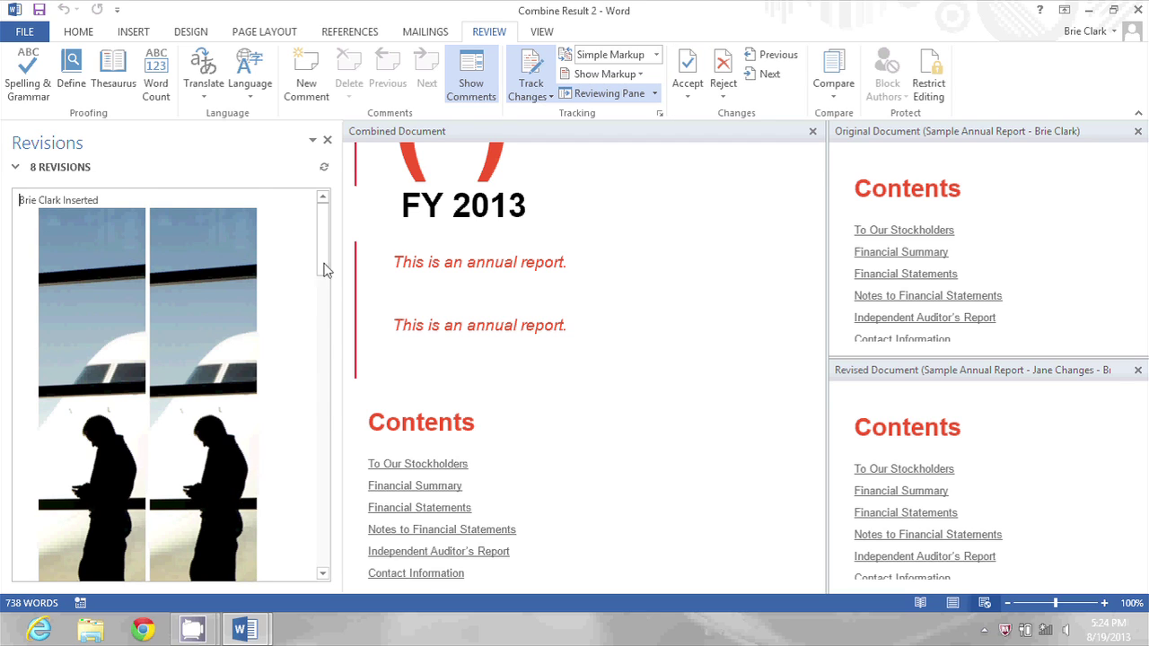
drag(326, 263, 305, 478)
right_click(151, 370)
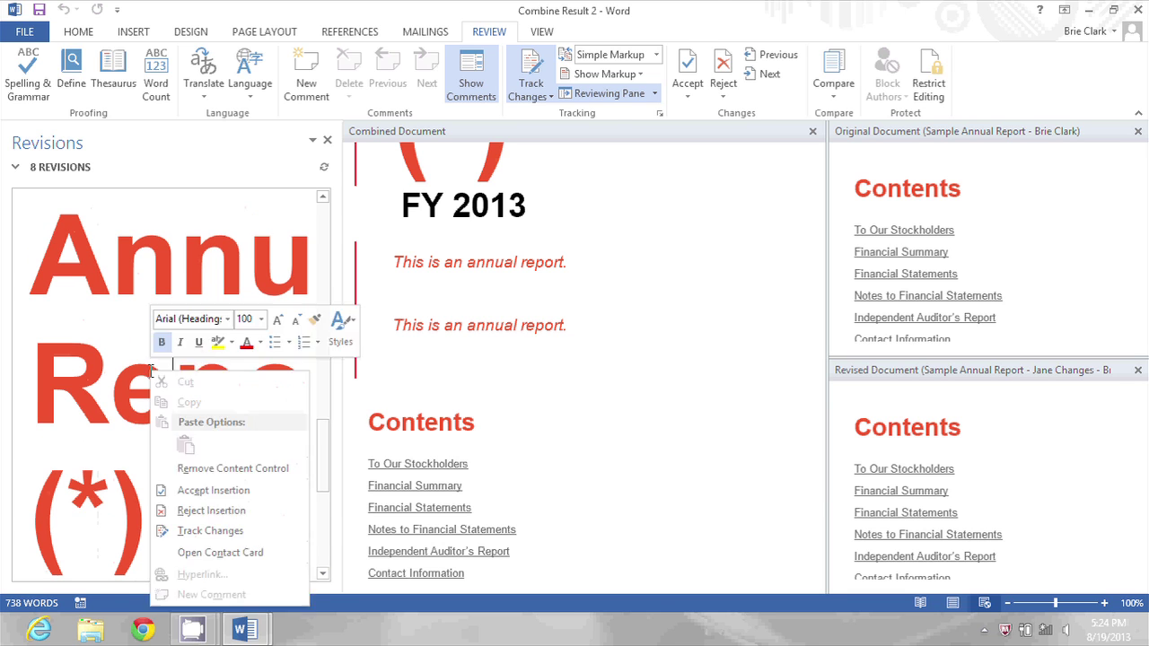
click(290, 465)
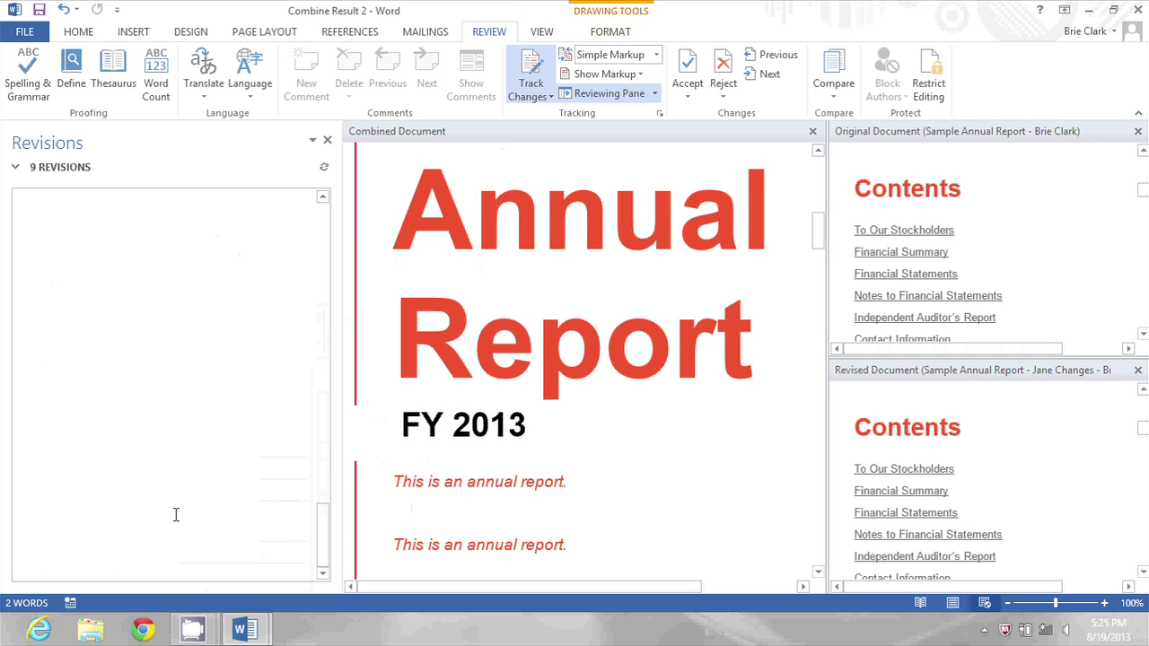
drag(323, 536, 338, 333)
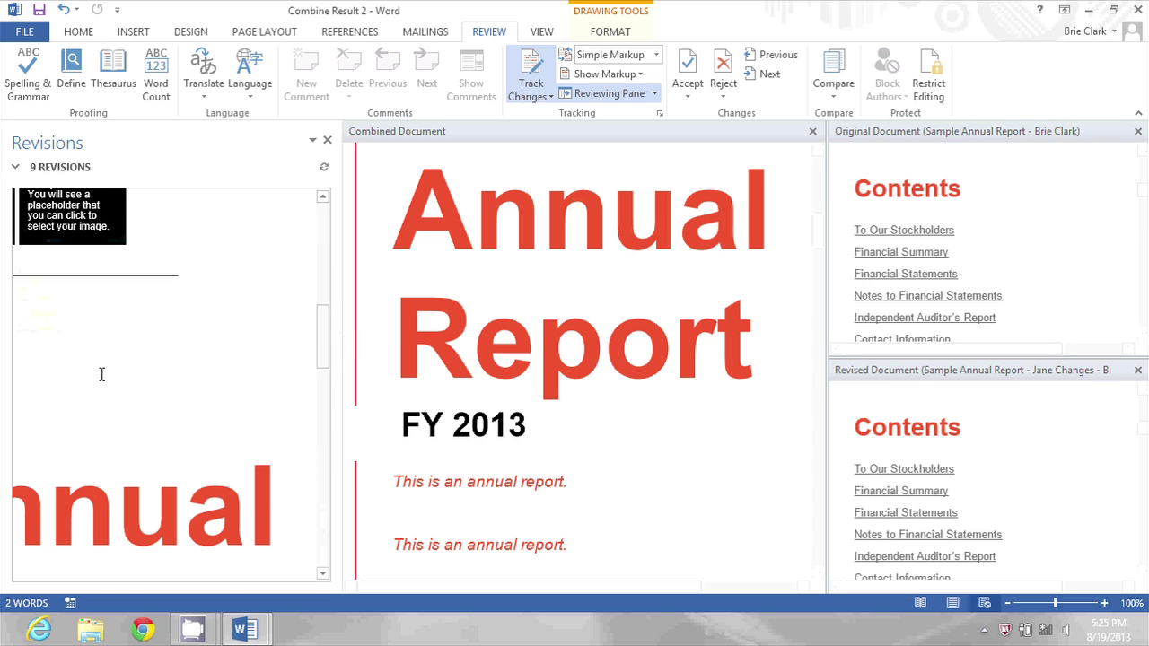
scroll(257, 381, up, 1)
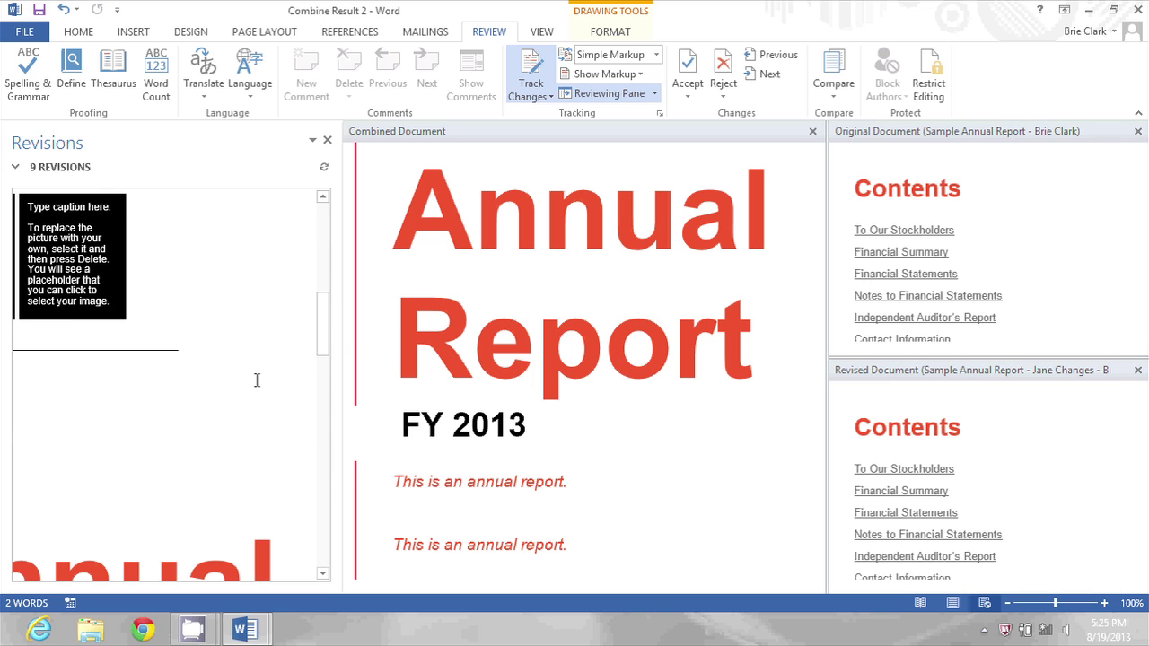
scroll(257, 380, up, 3)
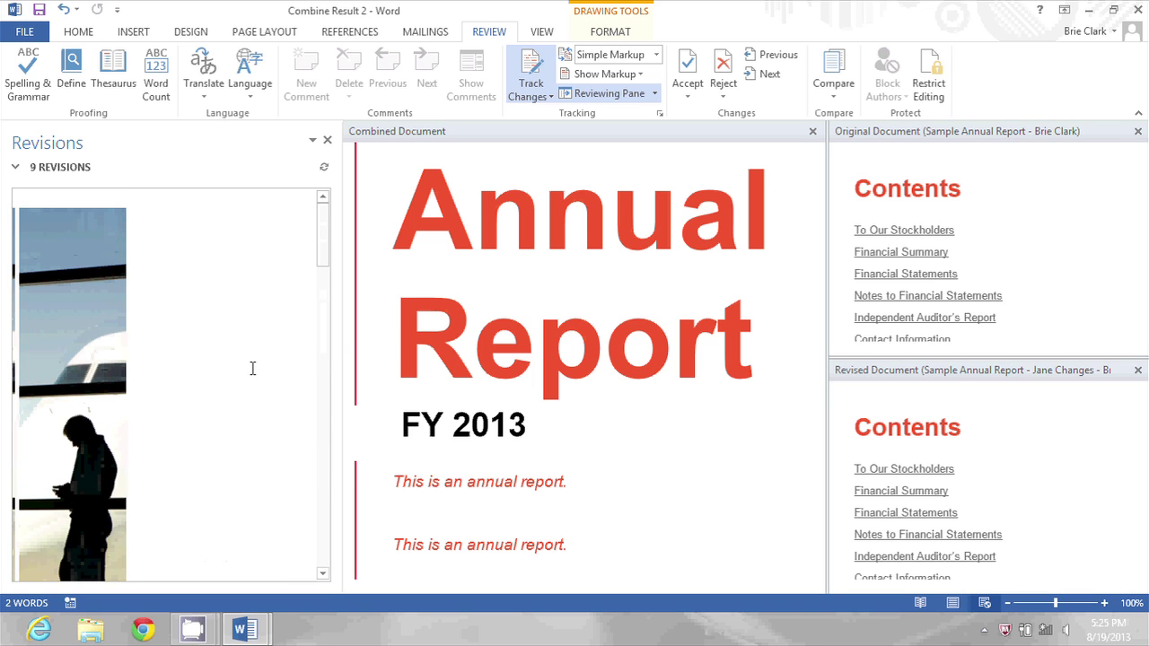